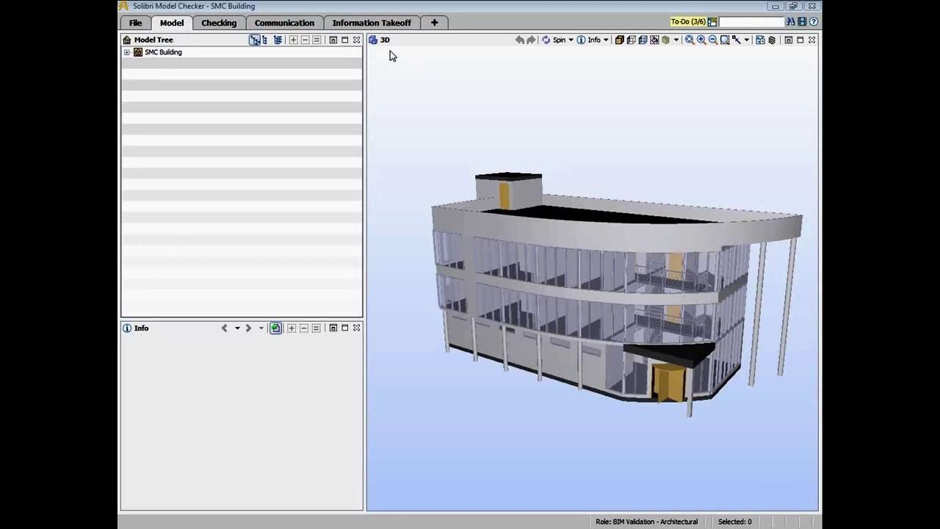
- Expand the SMC Building hierarchy down to the first floor's component groups and show only the first floor in the 3D view
left_click(128, 53)
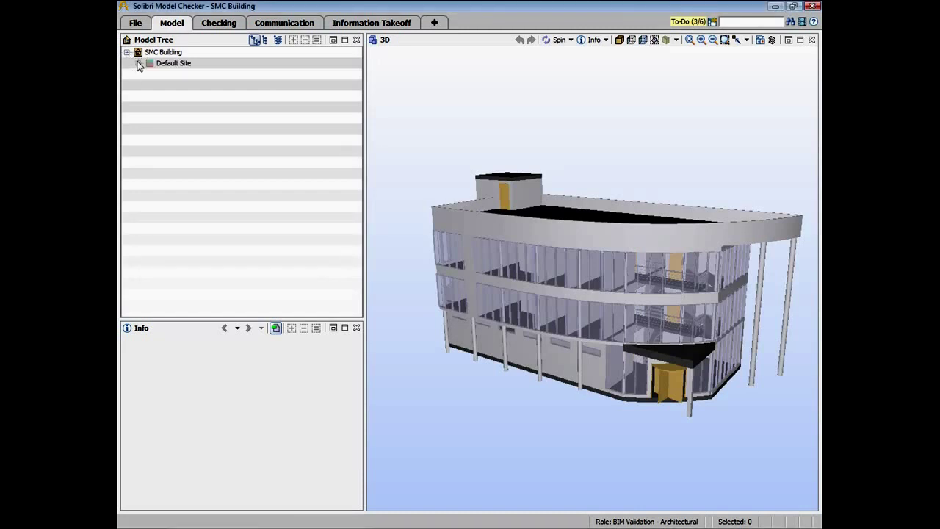
left_click(138, 63)
left_click(150, 75)
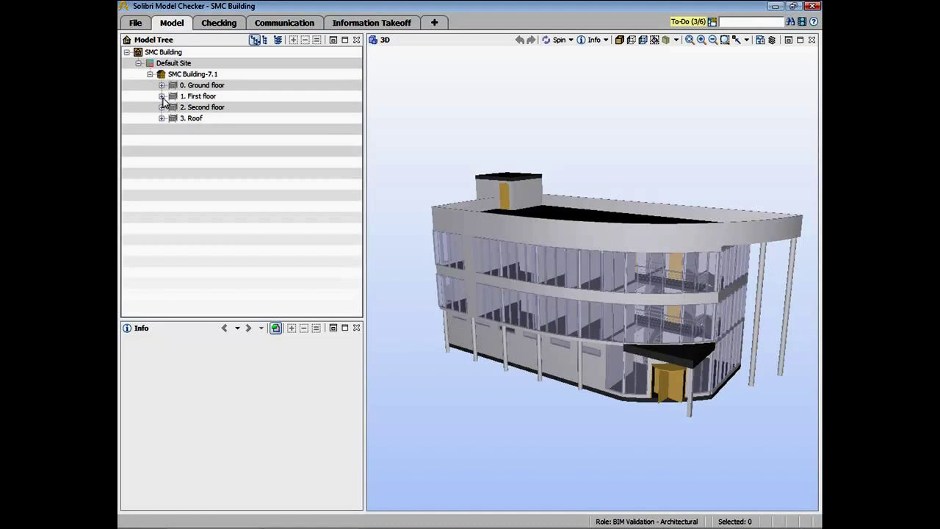
left_click(161, 97)
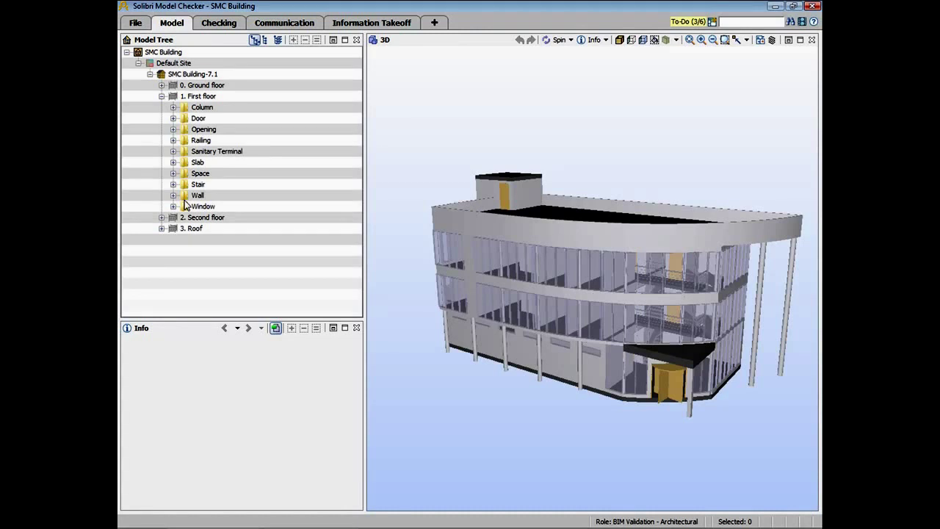
left_click(203, 97)
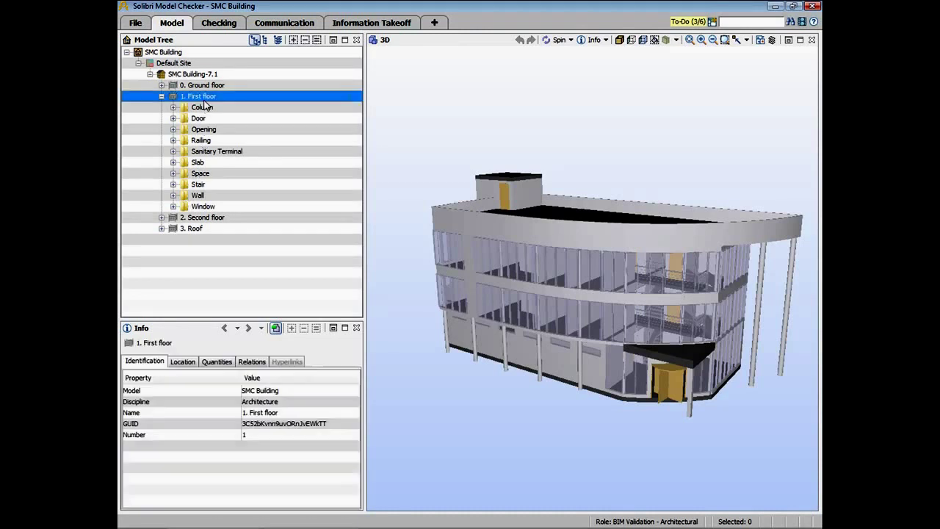
left_click(317, 42)
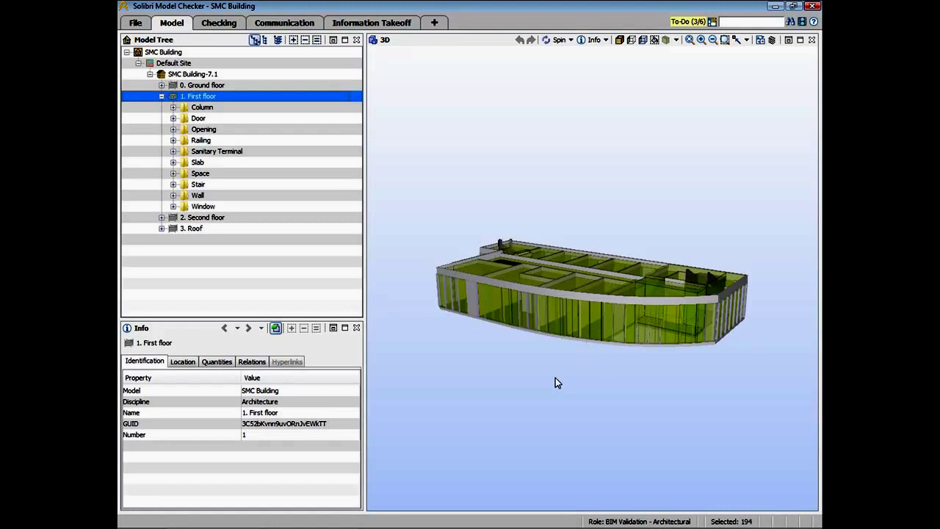
- Examine the identification, location, quantities, material and classification information of Column.1.1 on the first floor
left_click(174, 108)
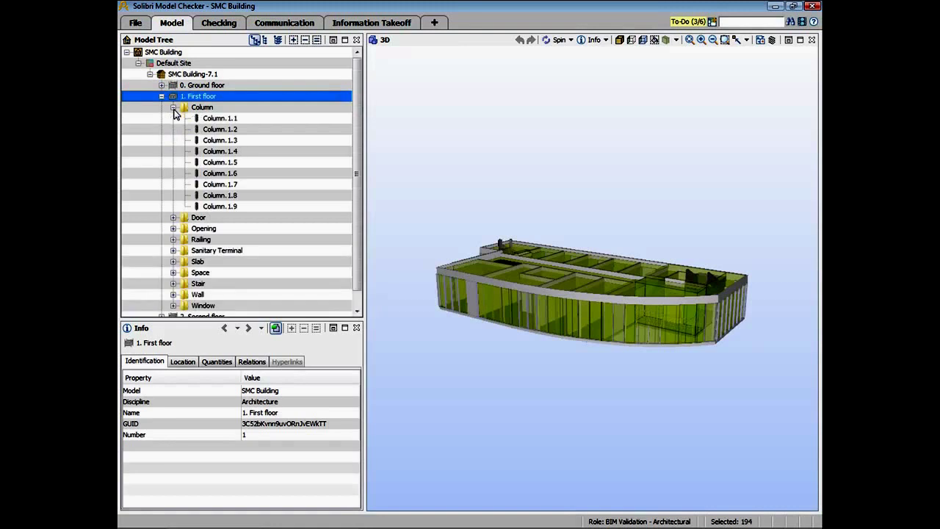
left_click(224, 121)
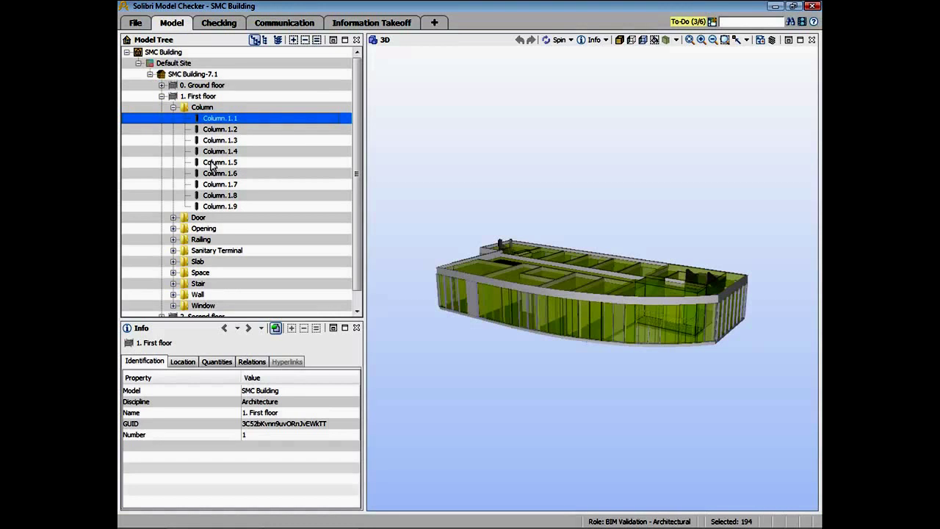
left_click(221, 129)
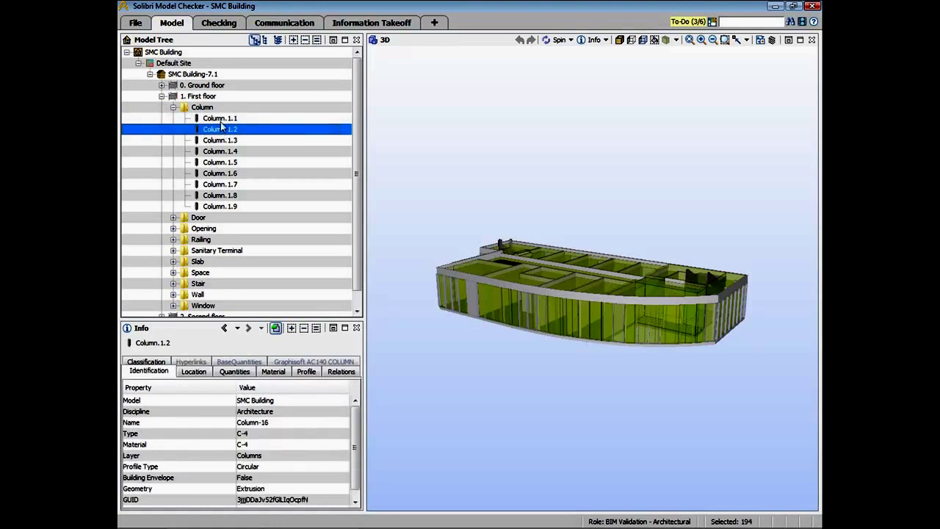
left_click(220, 119)
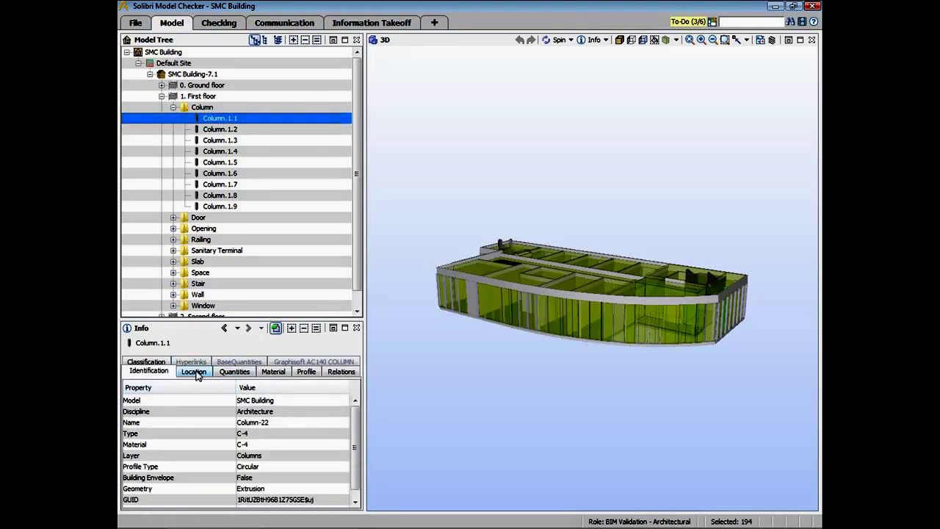
left_click(196, 373)
left_click(234, 375)
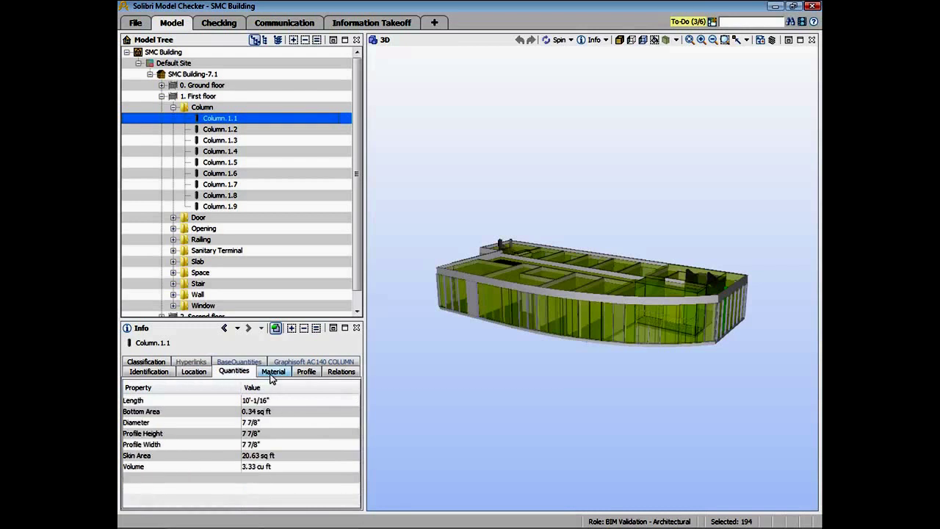
left_click(283, 379)
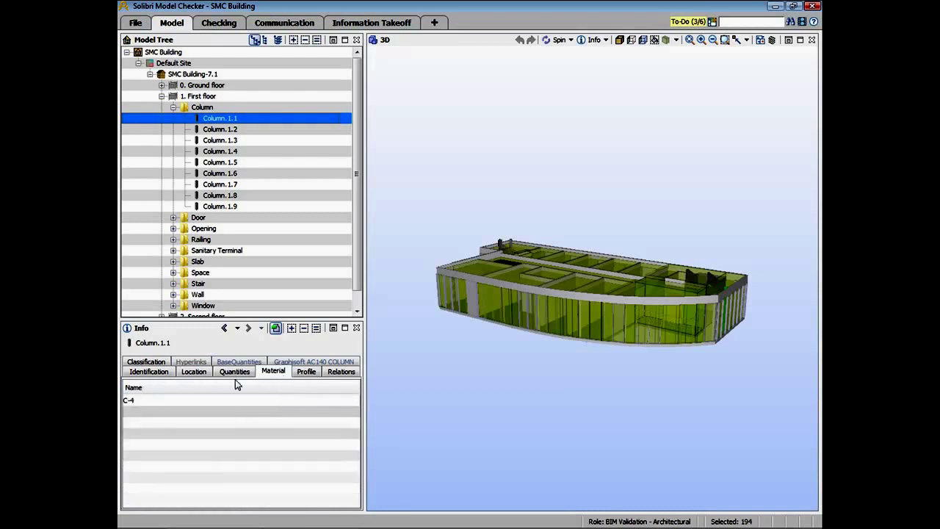
left_click(160, 363)
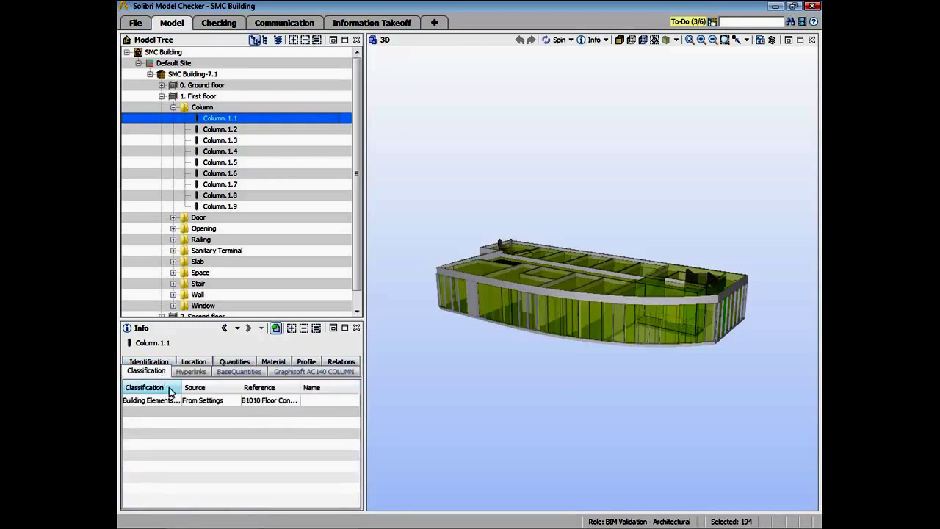
left_click(150, 362)
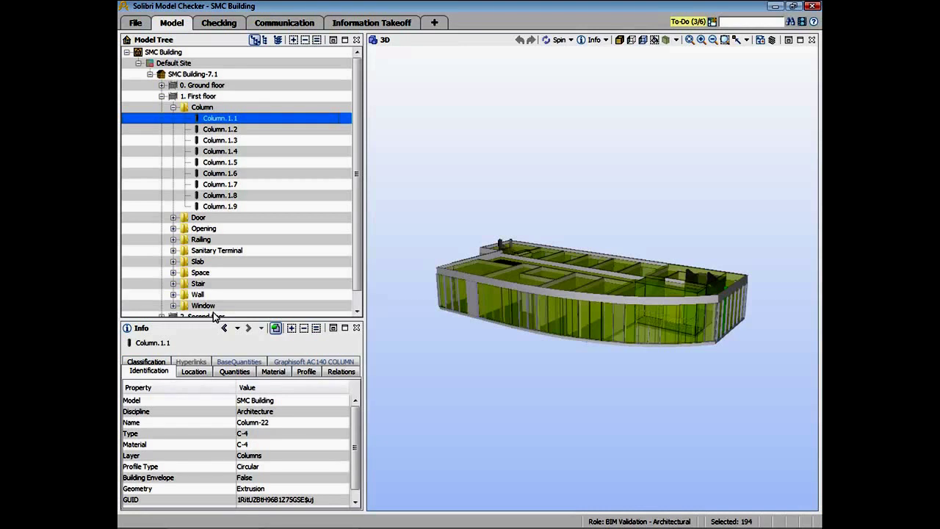
left_click(173, 107)
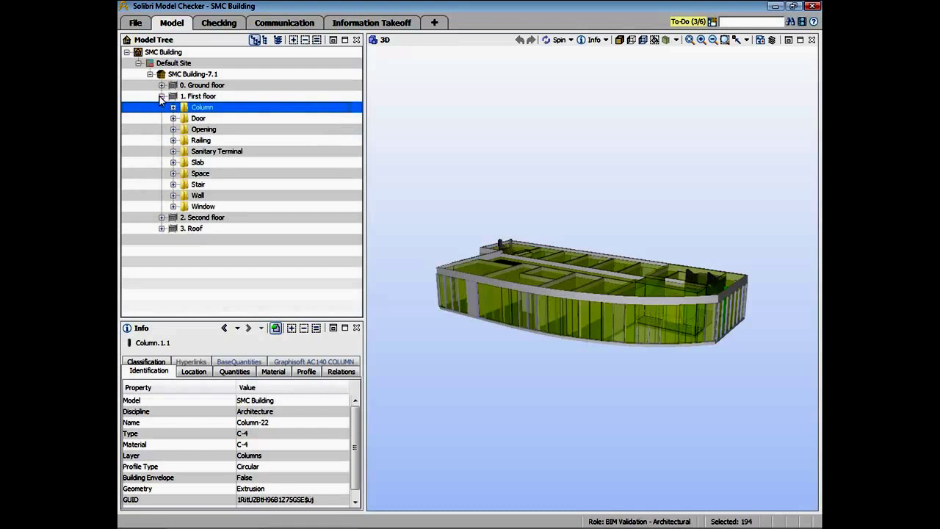
- Group the model tree by component type and show only the walls in the 3D view
left_click(265, 41)
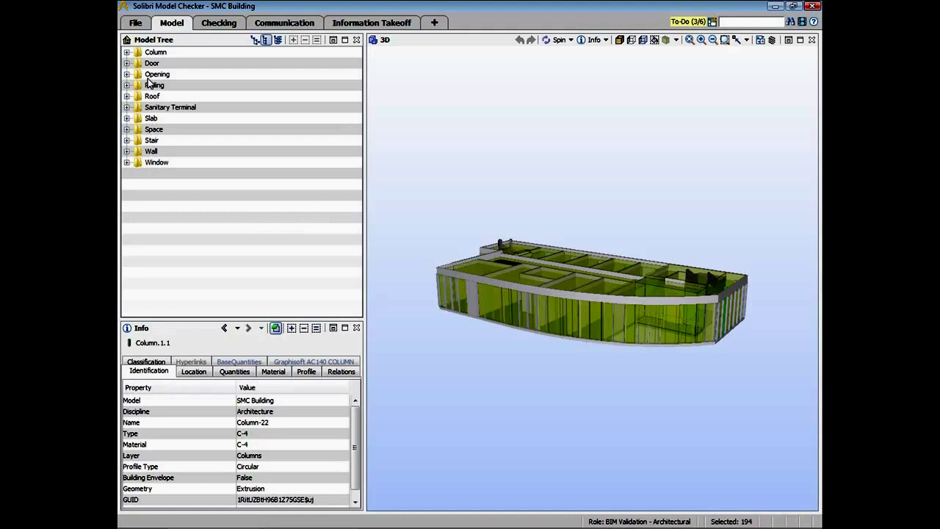
left_click(151, 152)
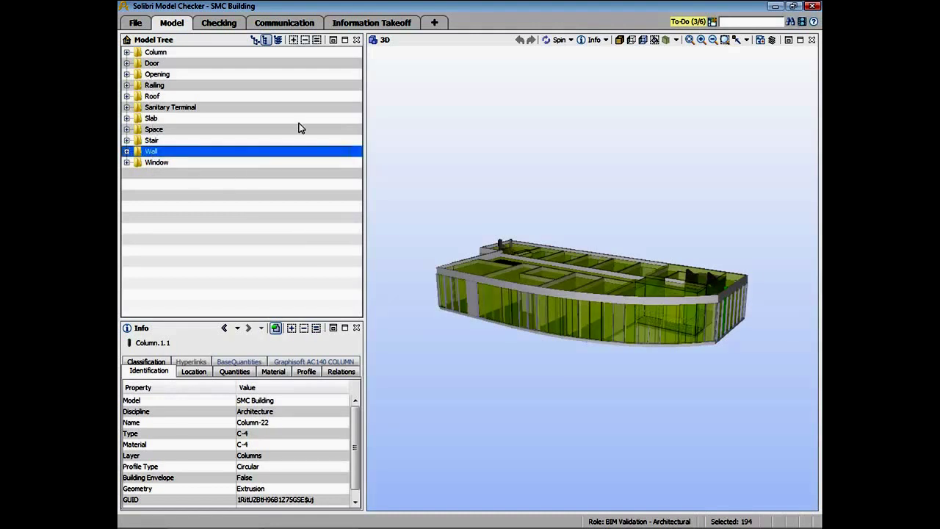
left_click(316, 40)
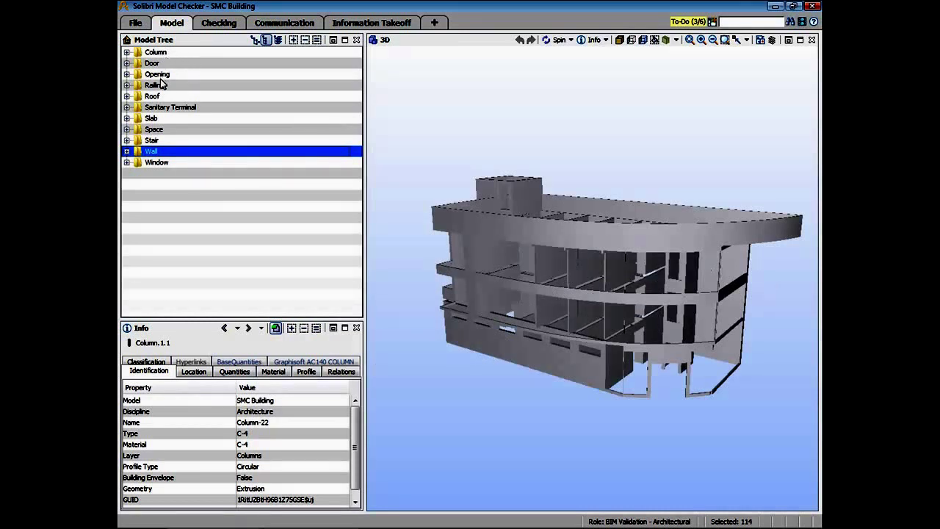
- Add all columns and slabs to the walls displayed in the 3D view
left_click(156, 53)
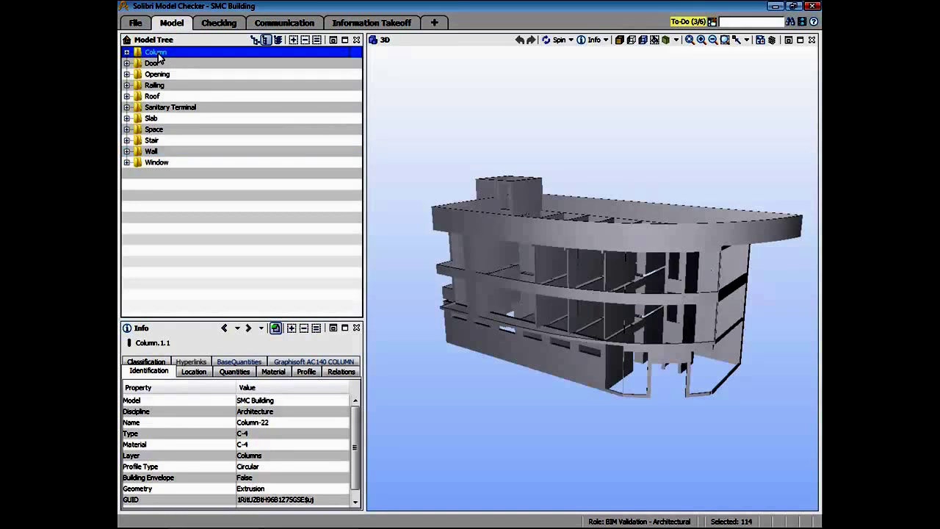
left_click(291, 41)
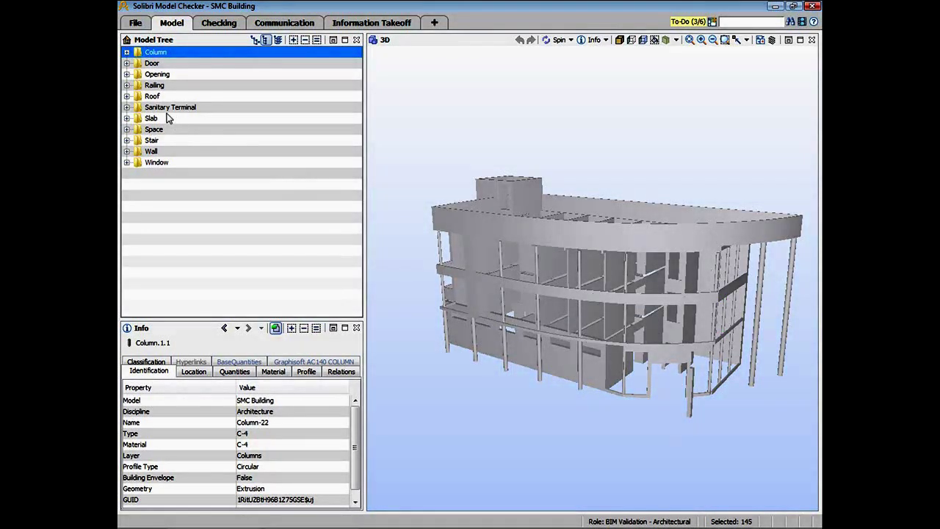
left_click(167, 120)
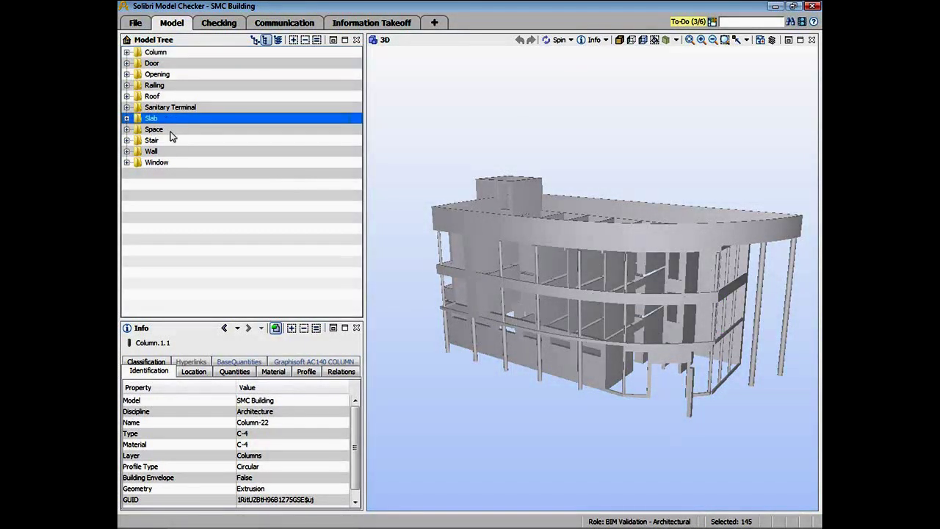
left_click(292, 41)
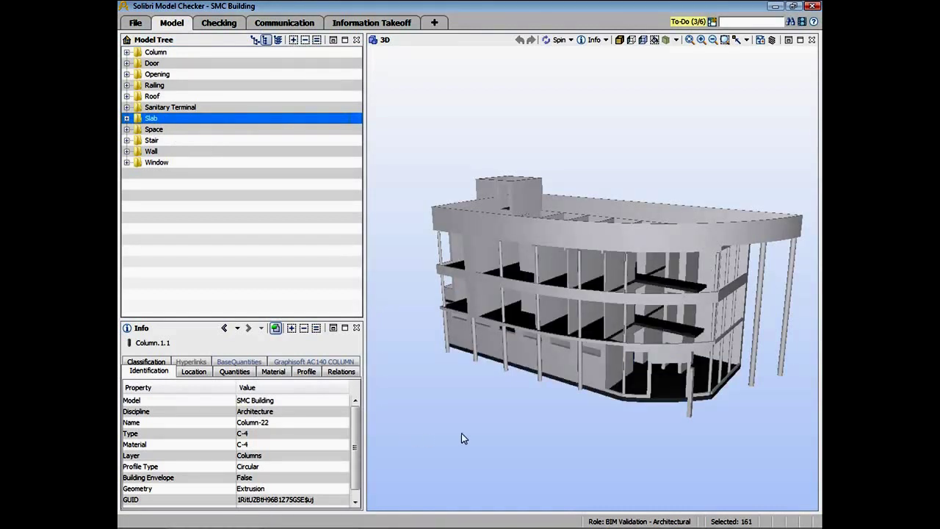
- Walk into the first-floor corridor in Walk mode and show the information of the corridor's left wall, Wall.1.12
left_click_drag(603, 366, 555, 420)
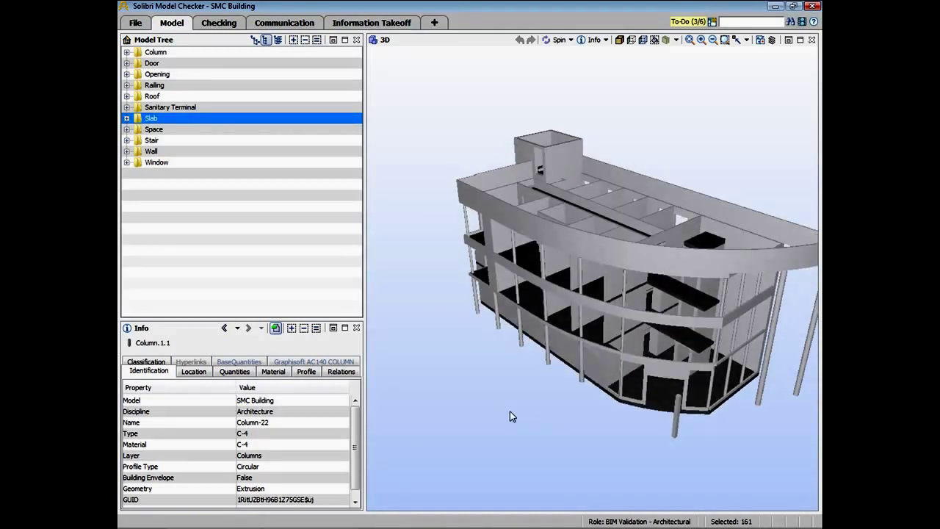
mouse_move(707, 306)
left_mouse_down()
mouse_move(648, 302)
mouse_move(665, 291)
mouse_move(698, 301)
mouse_move(723, 299)
mouse_move(696, 294)
mouse_move(767, 292)
left_mouse_up()
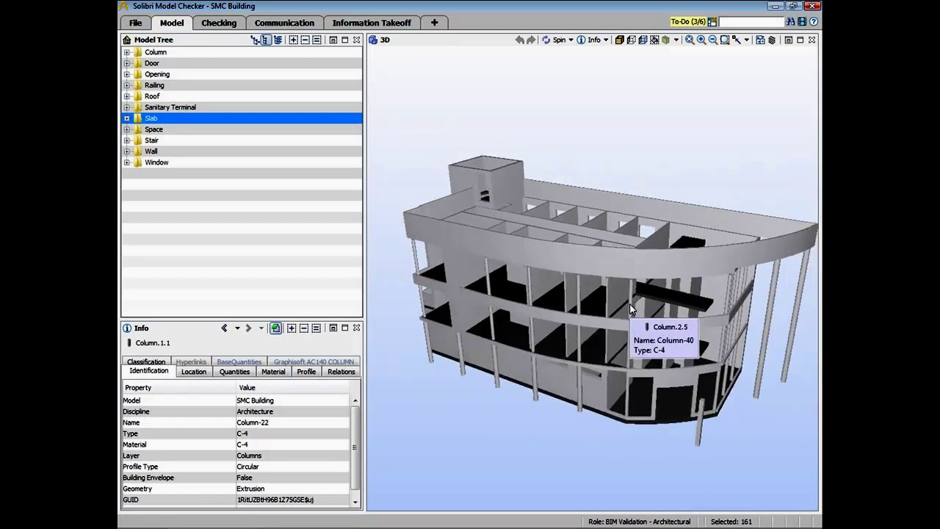
left_click_drag(631, 285, 608, 237)
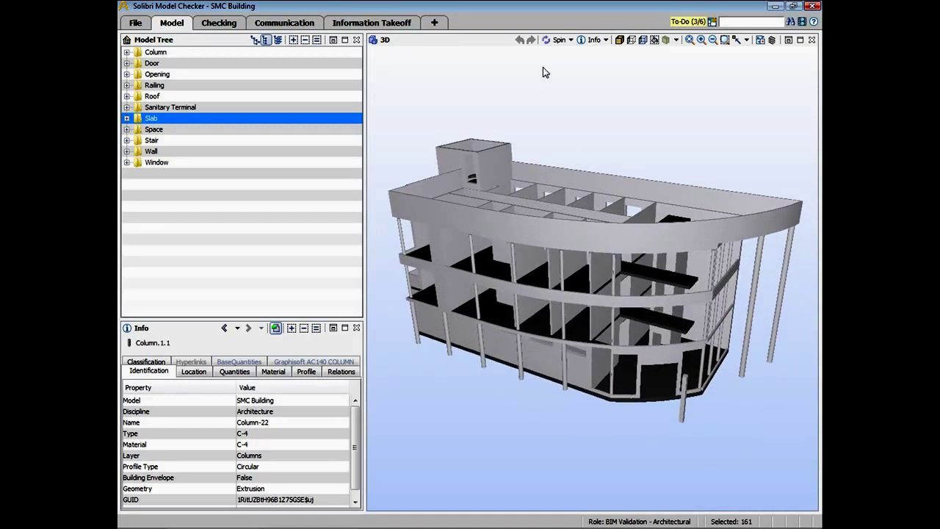
left_click(570, 40)
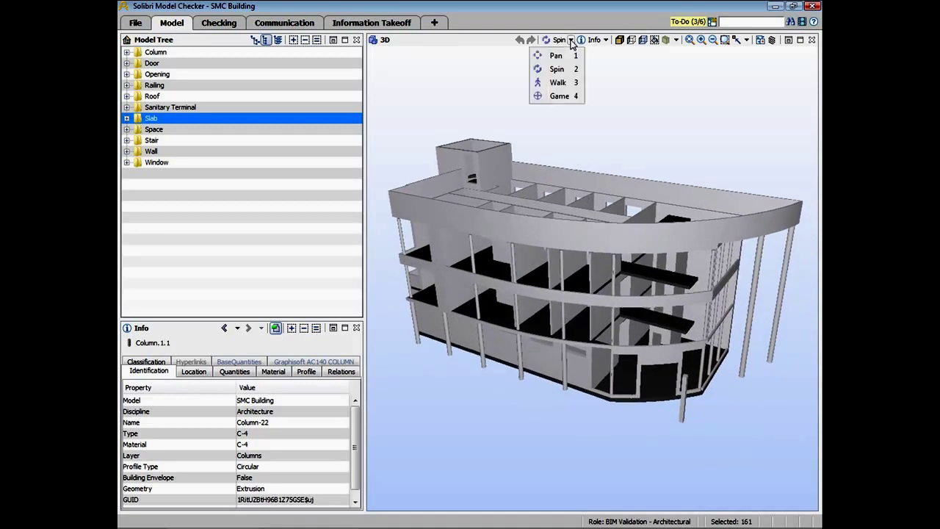
left_click(564, 80)
left_click_drag(661, 306, 575, 301)
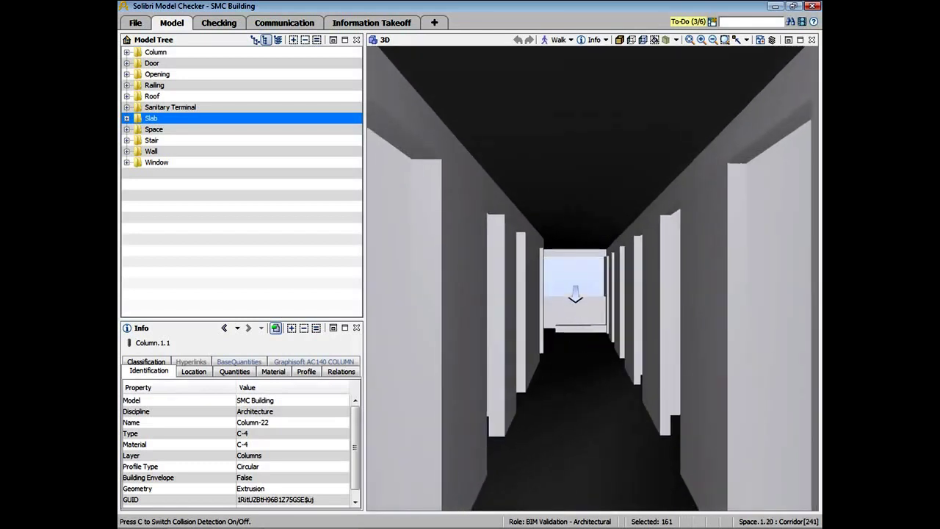
mouse_move(578, 262)
left_mouse_down()
mouse_move(577, 237)
mouse_move(577, 248)
left_mouse_up()
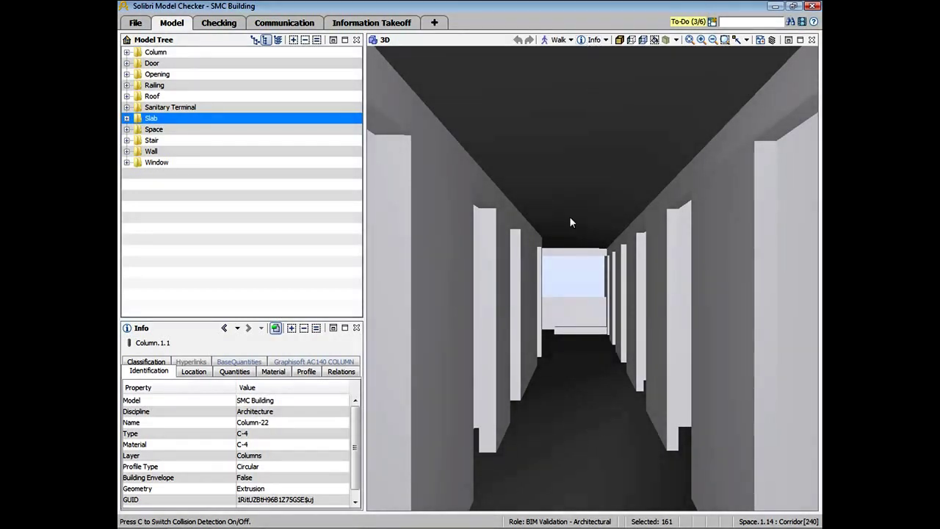
left_click(503, 321)
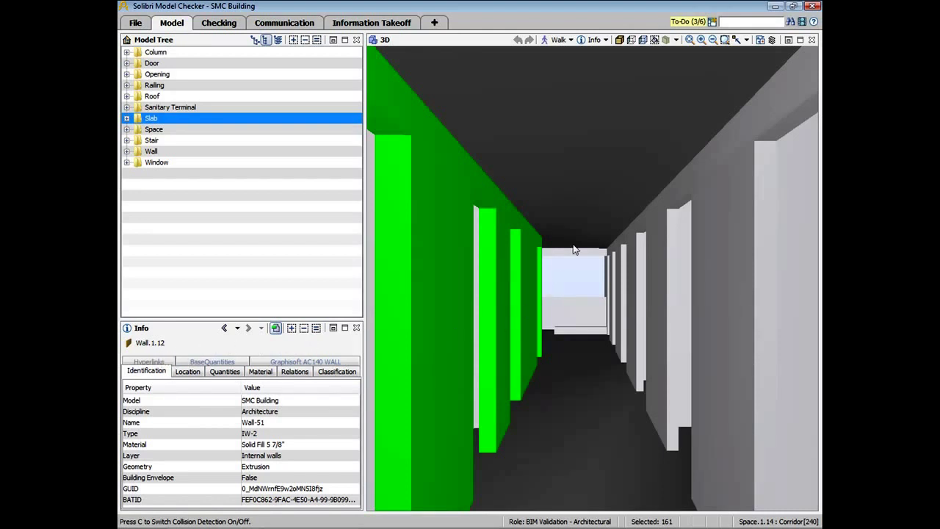
- Create a section plane on the corridor's right wall and move it across the corridor beyond the left wall
left_click(606, 43)
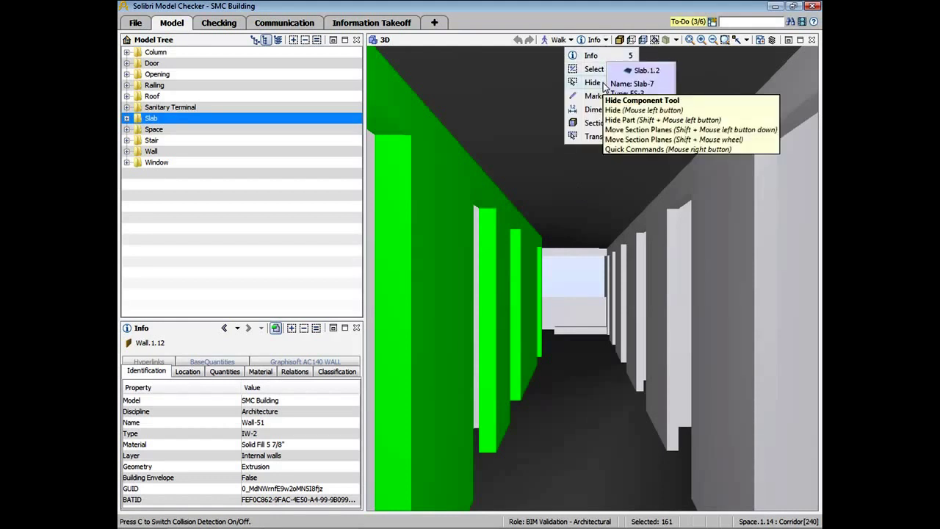
left_click(598, 123)
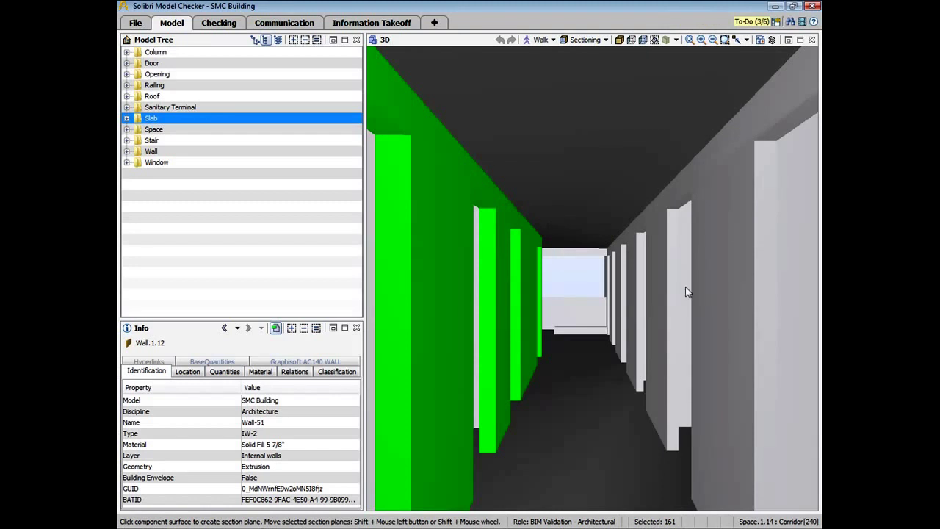
left_click(709, 284)
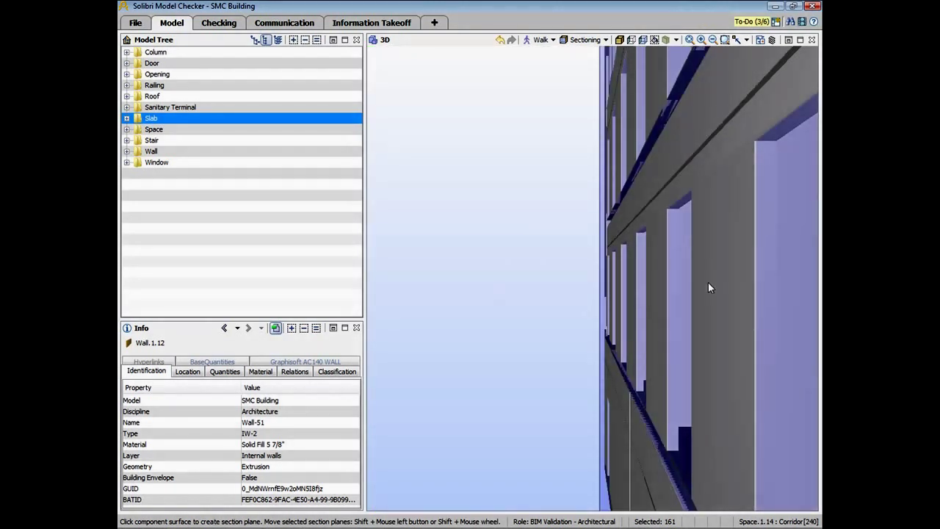
left_click_drag(708, 286, 457, 279, "shift")
left_click_drag(508, 271, 478, 280)
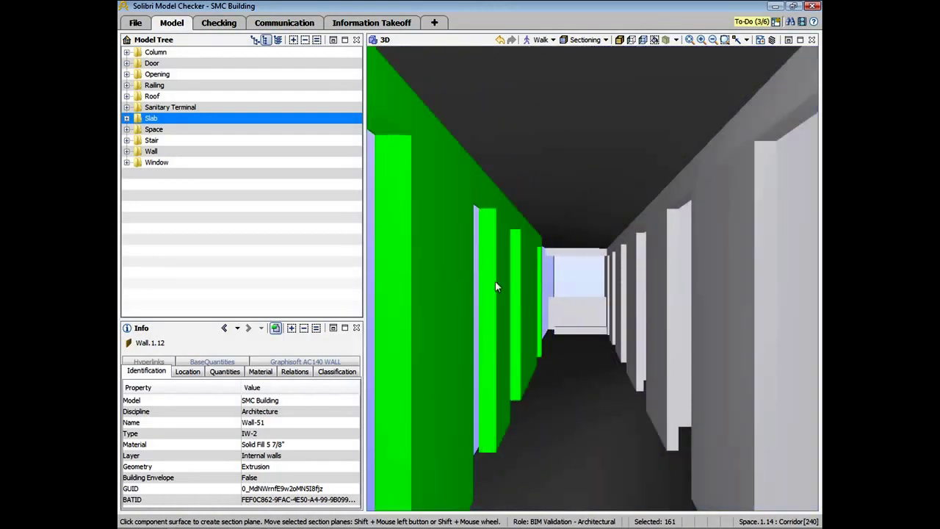
- Show all components of the model in the 3D view and hide the walls
left_click(619, 41)
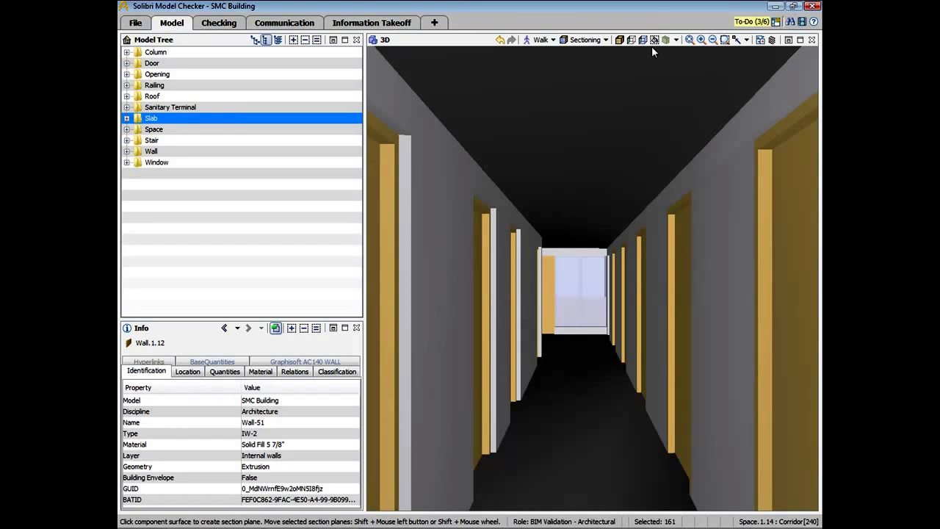
left_click(677, 39)
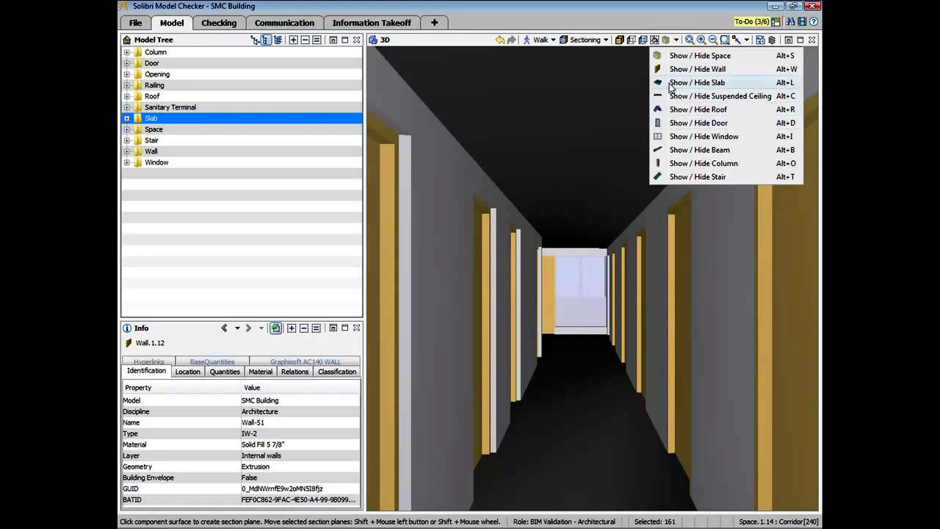
left_click(670, 69)
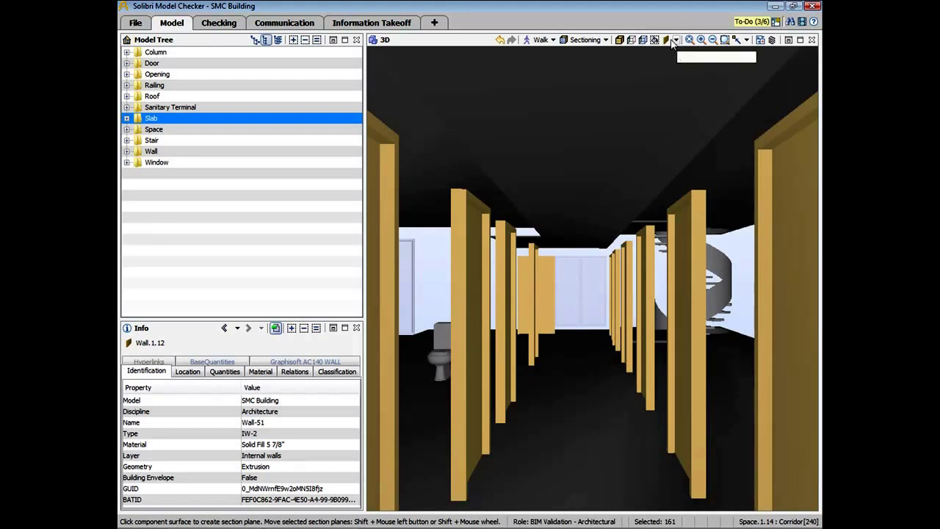
- Toggle the visibility of the walls until they are shown again in the 3D view
left_click(667, 40)
left_click(667, 41)
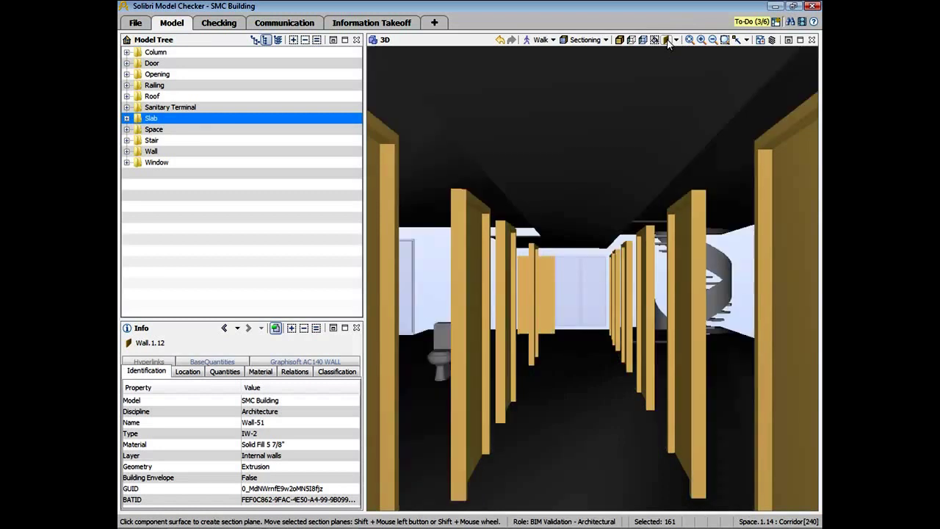
left_click(667, 40)
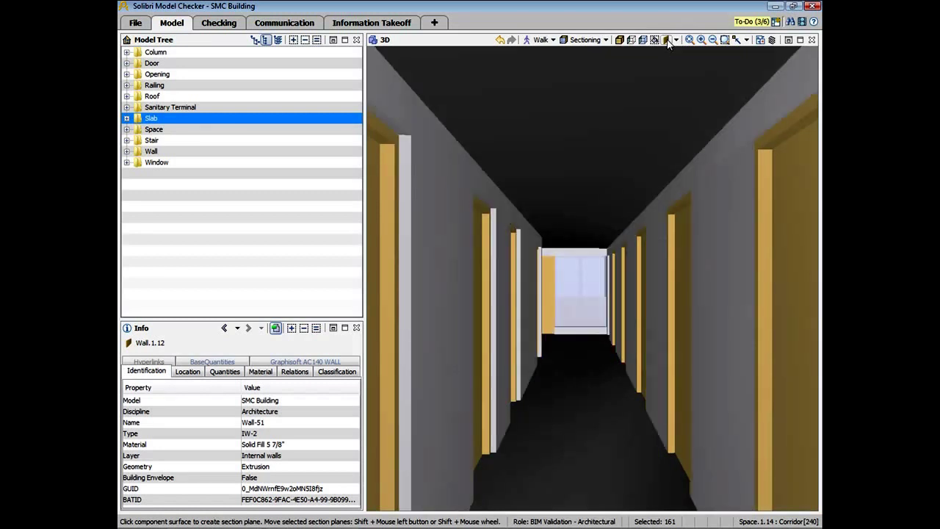
- Zoom the corridor view in and out, and set the 3D view to the Front viewpoint
left_click(702, 40)
left_click(713, 40)
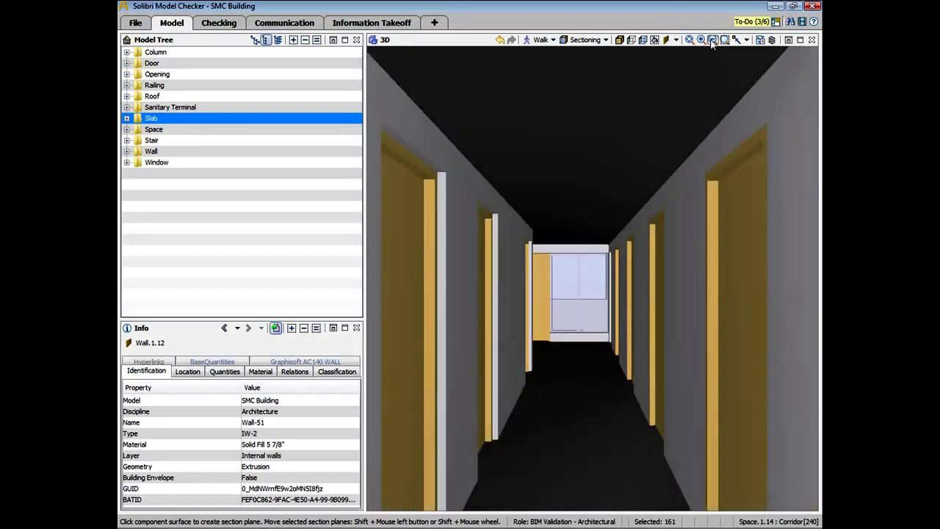
left_click(712, 40)
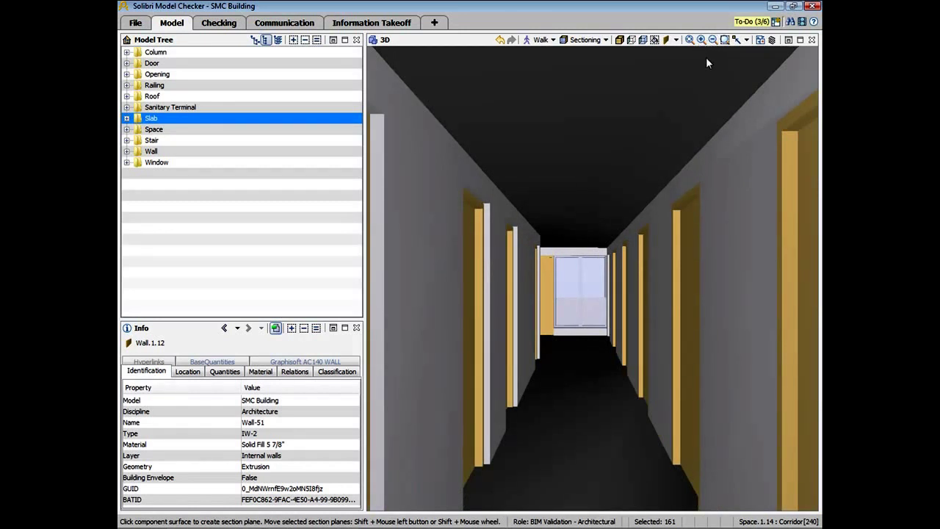
left_click(747, 40)
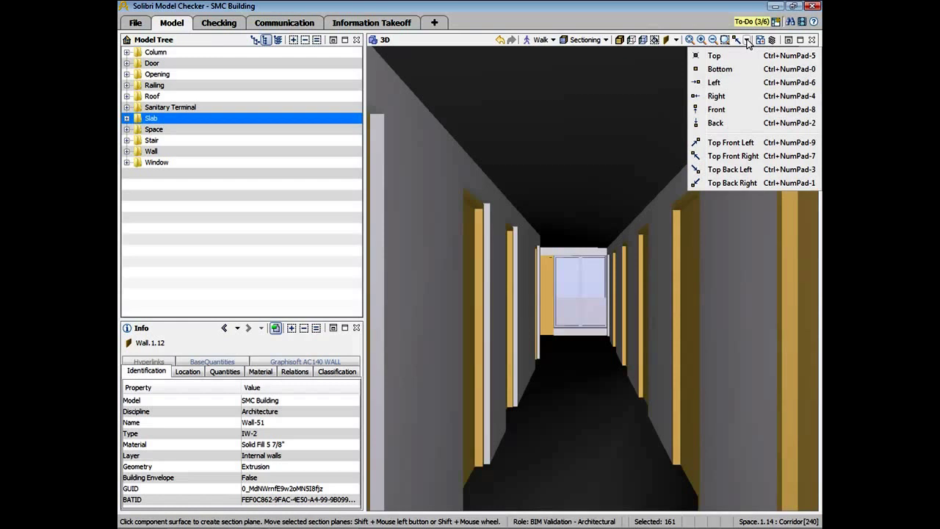
left_click(741, 111)
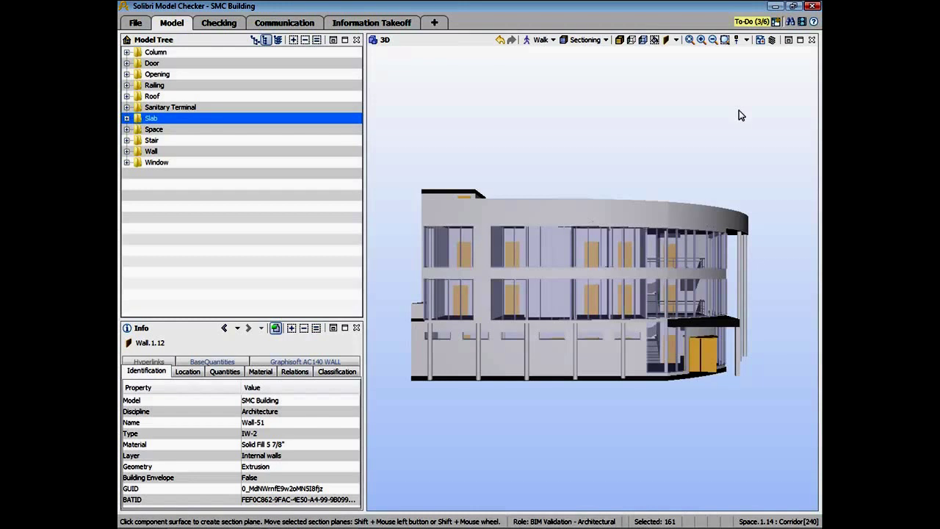
- Show the floor plan navigation map in the 3D view and enlarge it to roughly twice its size
left_click(761, 40)
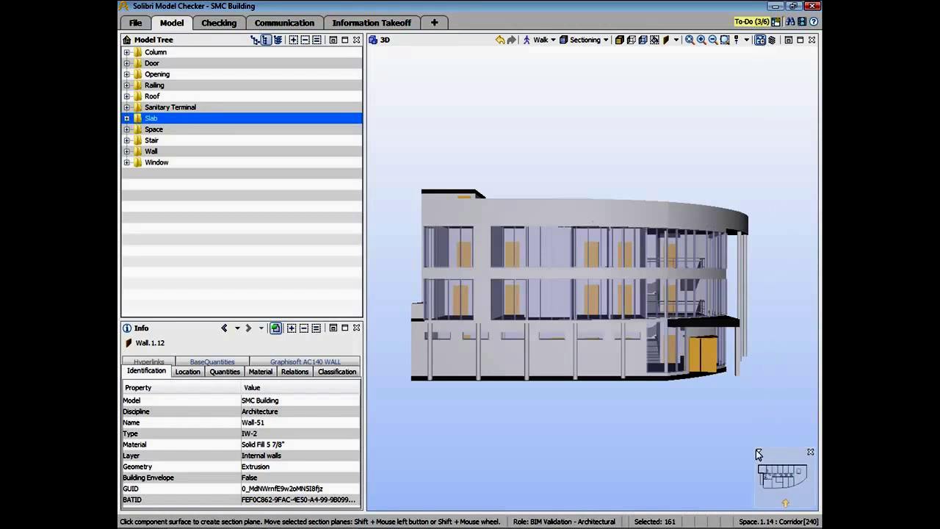
left_click_drag(707, 382, 697, 373)
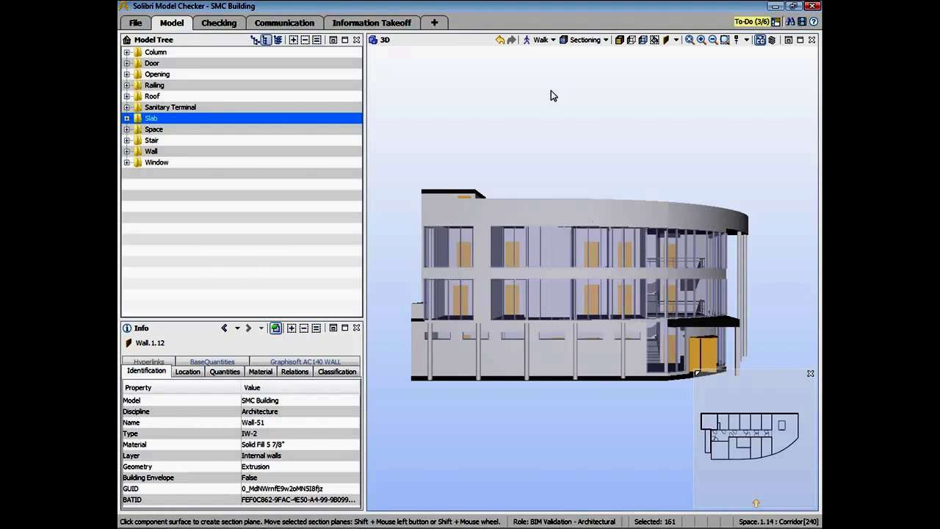
- Open the Classification view and dock it between the Model Tree and Info views
left_click(775, 22)
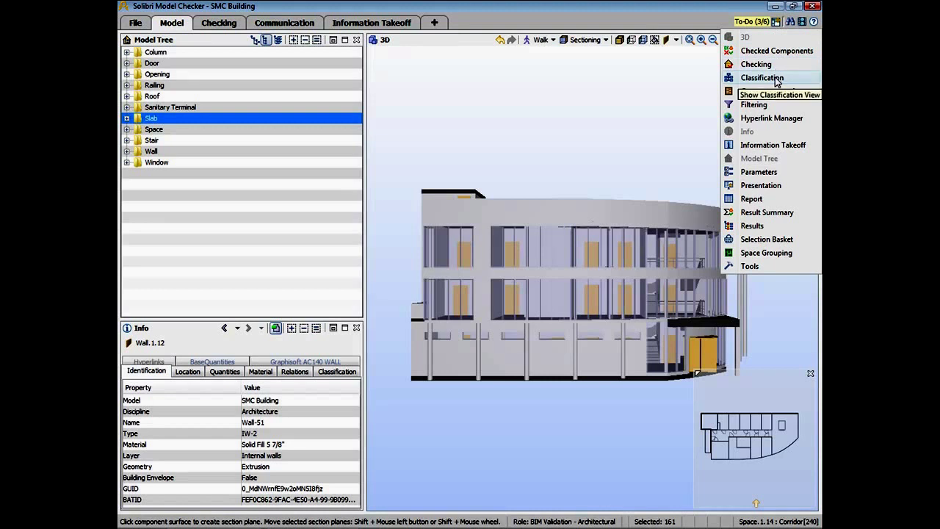
left_click(762, 78)
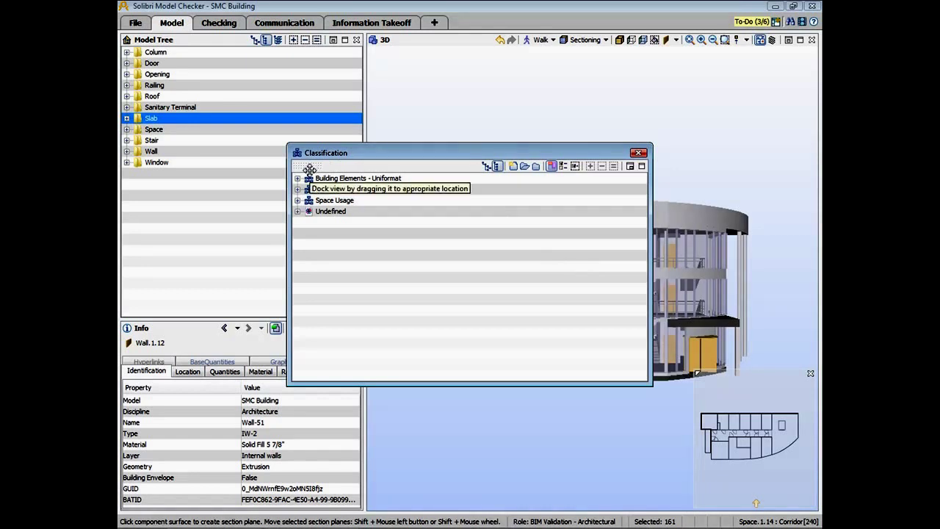
left_click_drag(309, 169, 239, 247)
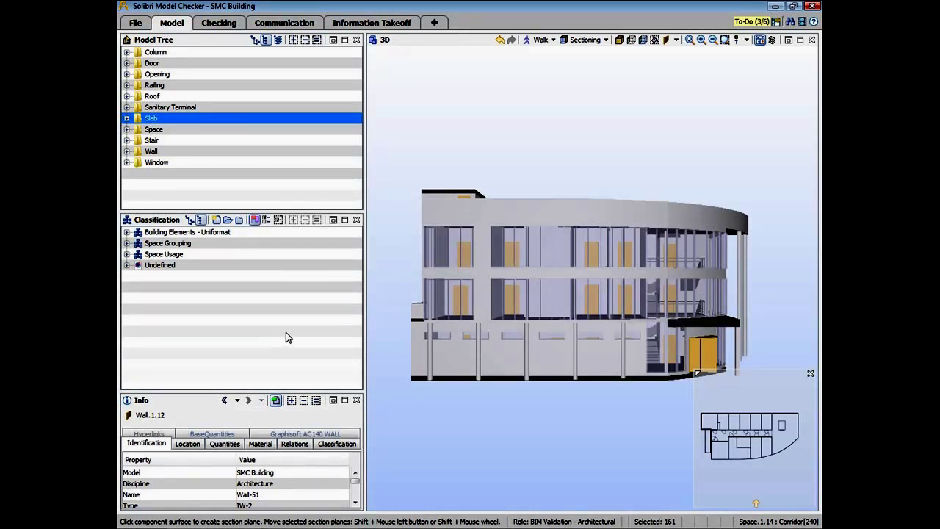
- Undock the Classification view into its own window and close it
left_click(333, 220)
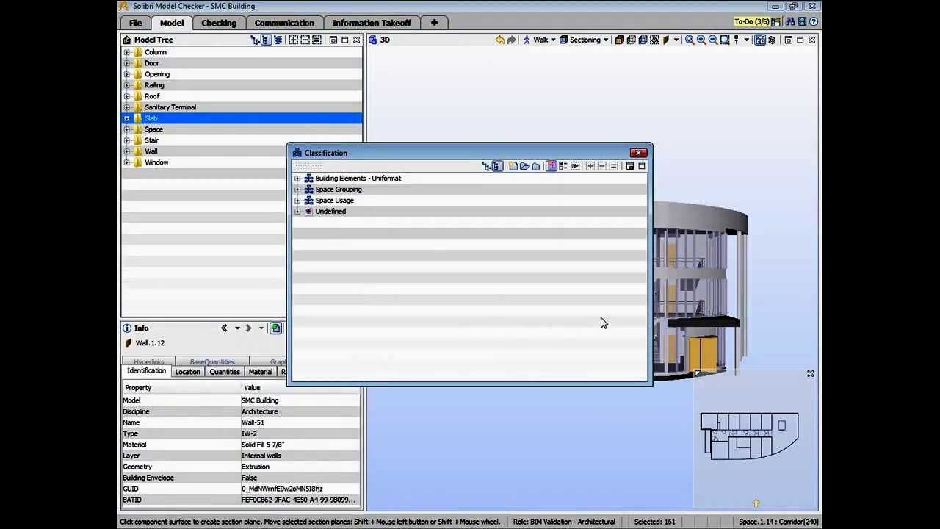
left_click(637, 153)
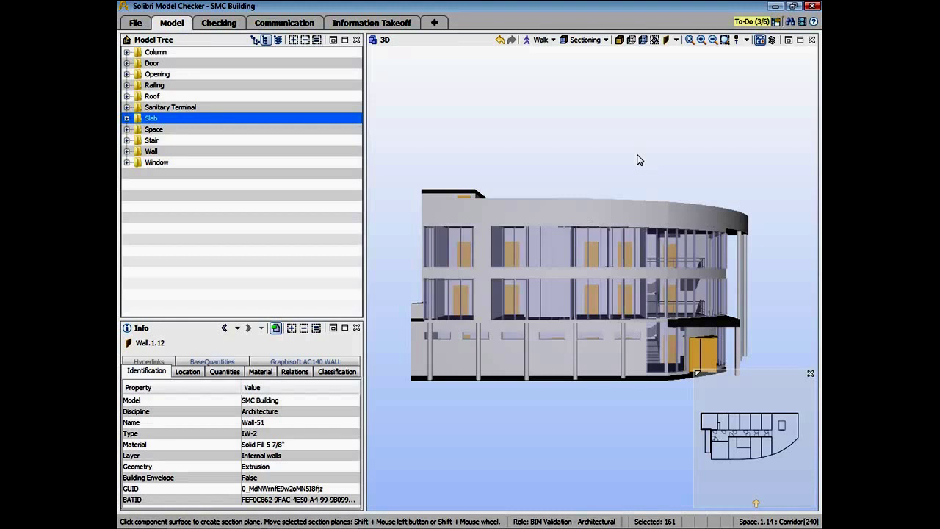
- Show only the spaces in the 3D view and rotate them in Spin mode to an angled view from above
left_click(224, 128)
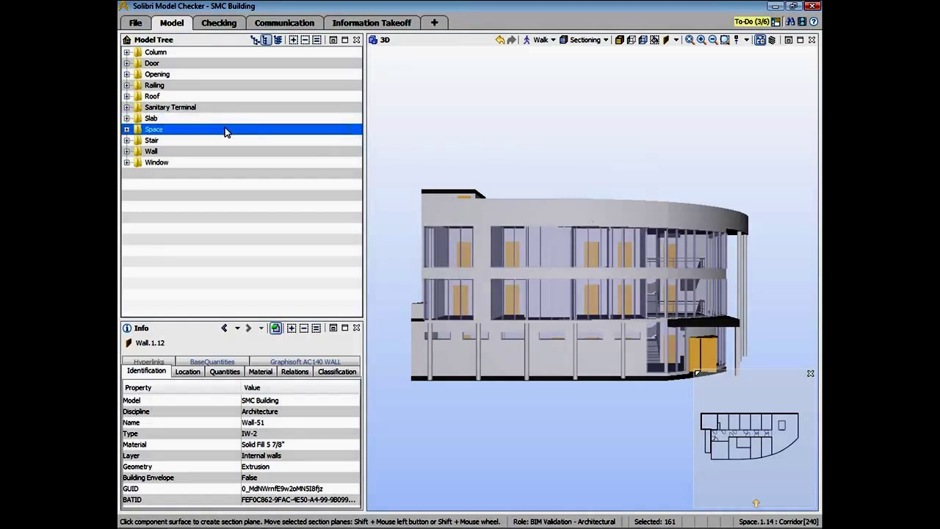
left_click(317, 41)
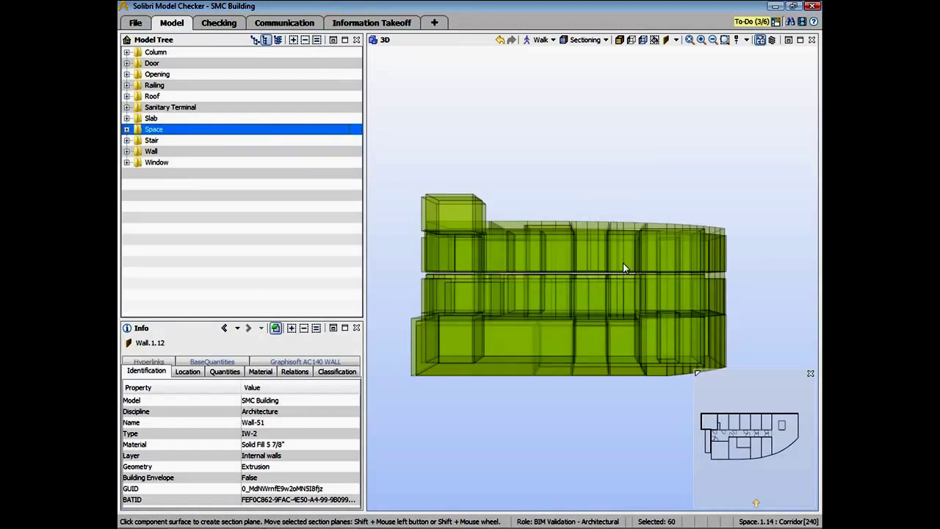
left_click(553, 39)
left_click(545, 74)
left_click_drag(642, 254, 545, 321)
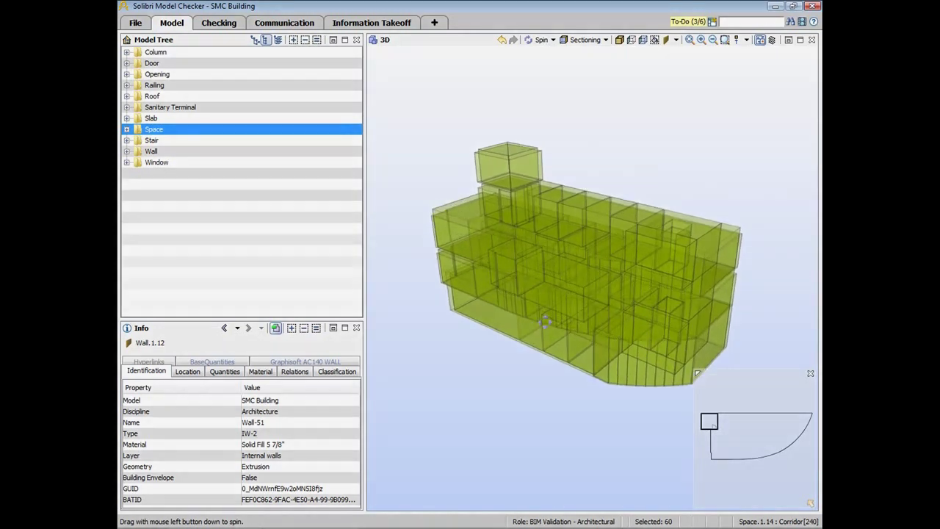